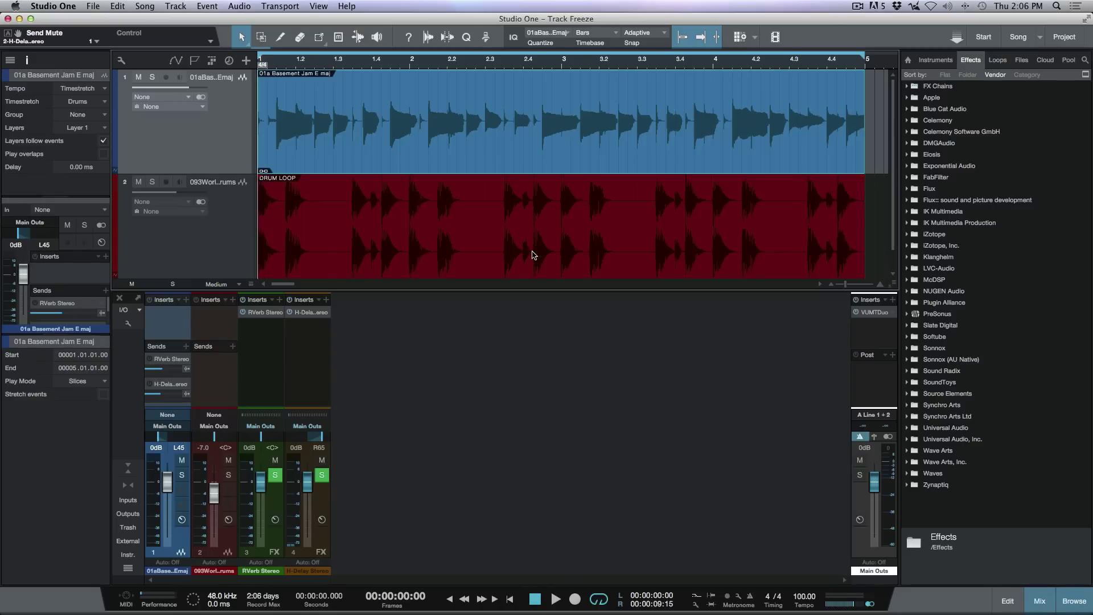
# Step: Insert Oxford Inflator from the Sonnox (AU Native) effects folder onto the hip-hop drum track
pyautogui.click(234, 254)
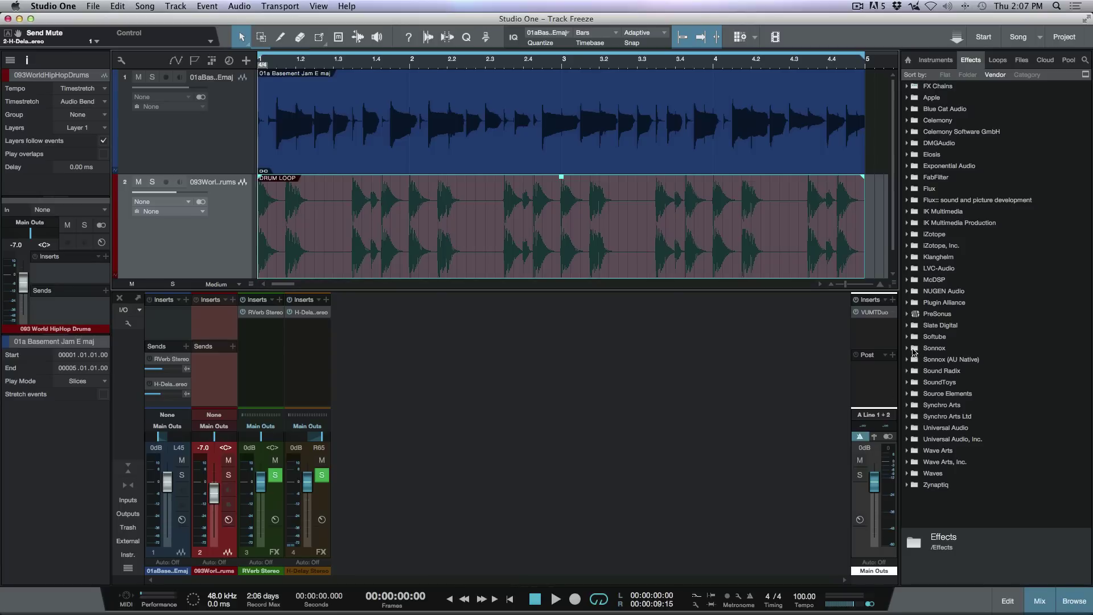
pyautogui.click(909, 360)
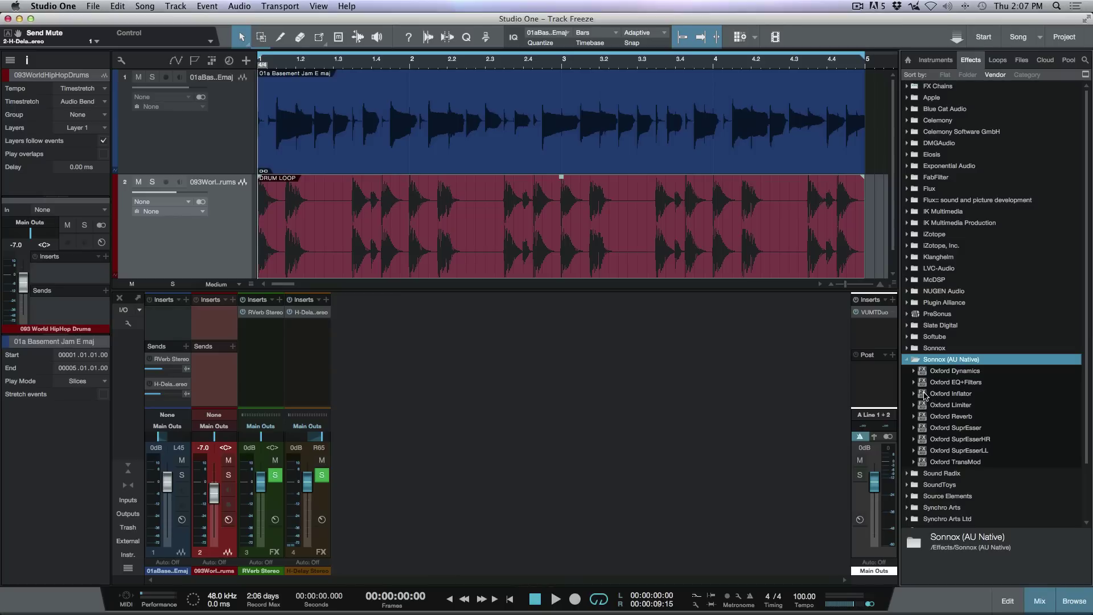
pyautogui.click(924, 395)
pyautogui.moveTo(924, 394); pyautogui.dragTo(523, 228)
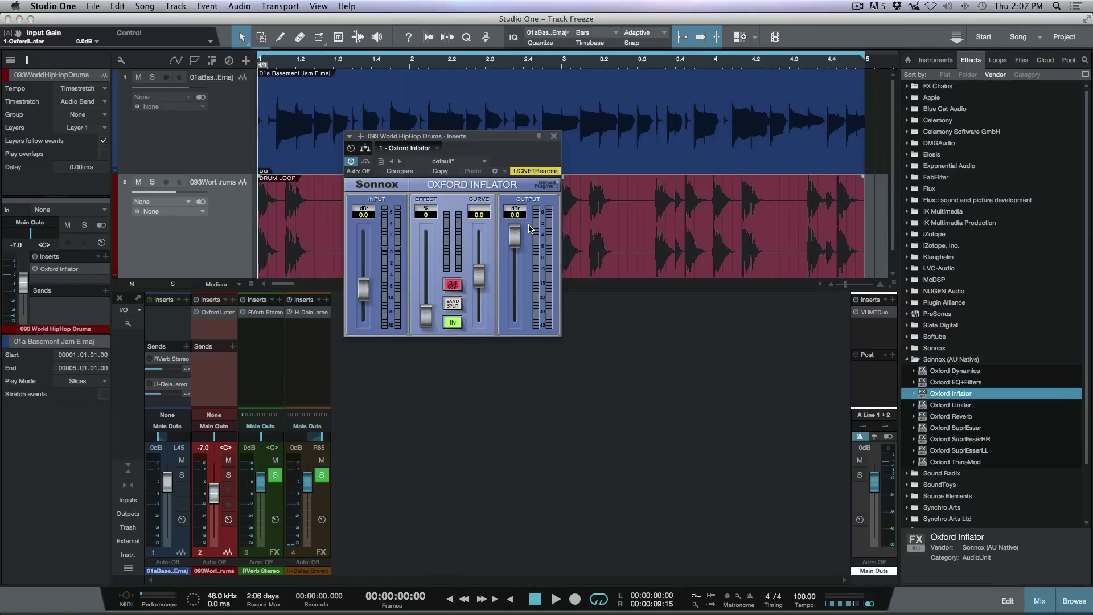
# Step: Solo the drum track, play from near bar 3.2, and lower its channel volume
pyautogui.click(219, 237)
pyautogui.press('s')
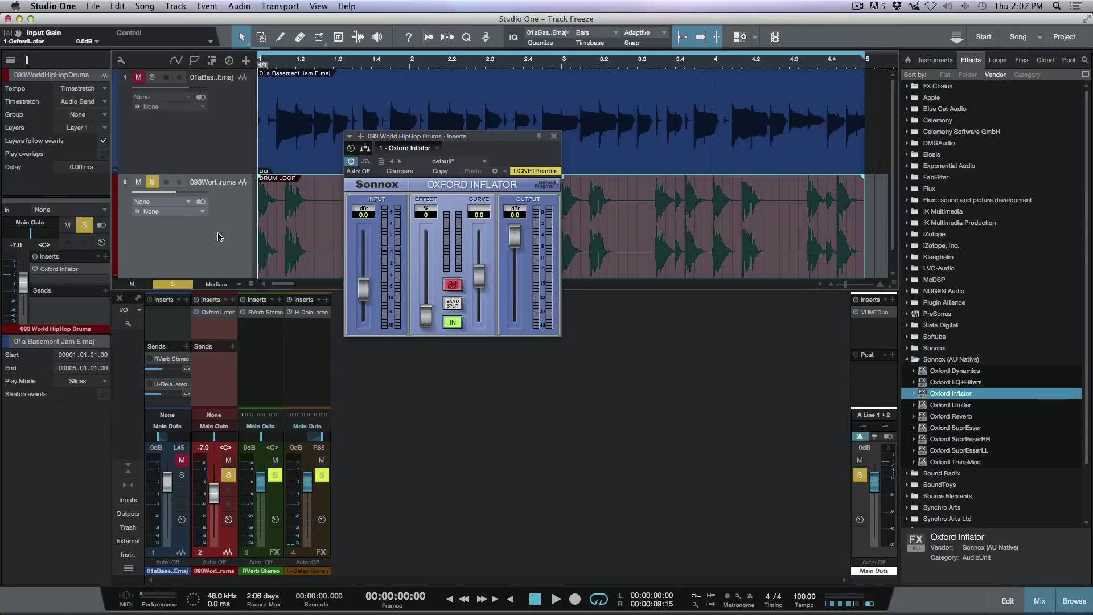
pyautogui.click(598, 64)
pyautogui.press('space')
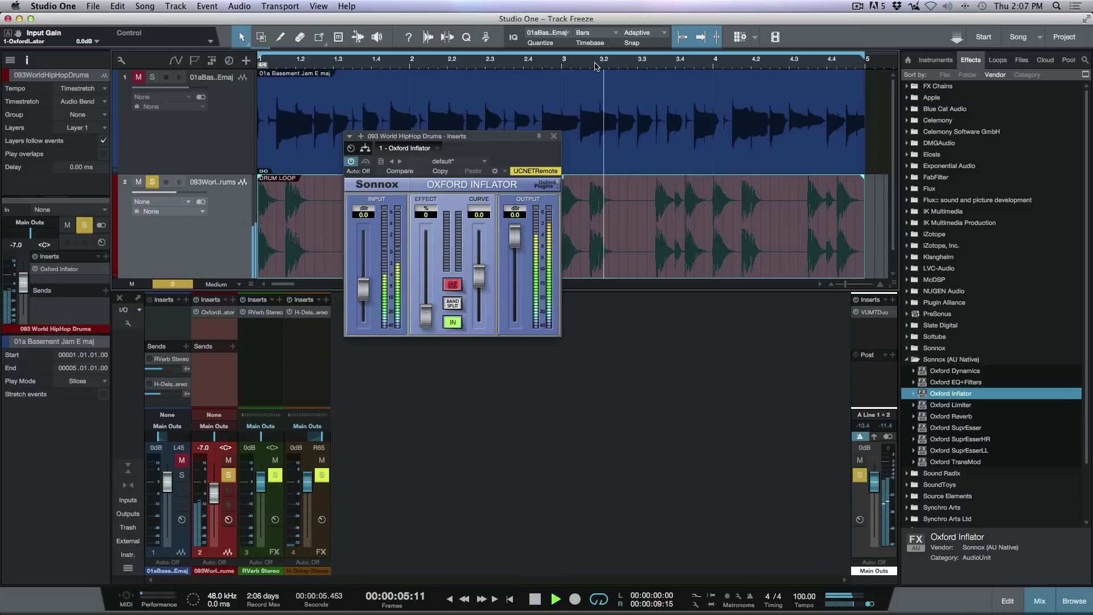
pyautogui.moveTo(214, 494); pyautogui.dragTo(214, 515)
# Step: Set Inflator to +5.70 input, band split on, clip off, -7.97 output, 35.0 effect; bypass to compare
pyautogui.moveTo(364, 293); pyautogui.dragTo(365, 264)
pyautogui.moveTo(514, 236); pyautogui.dragTo(512, 267)
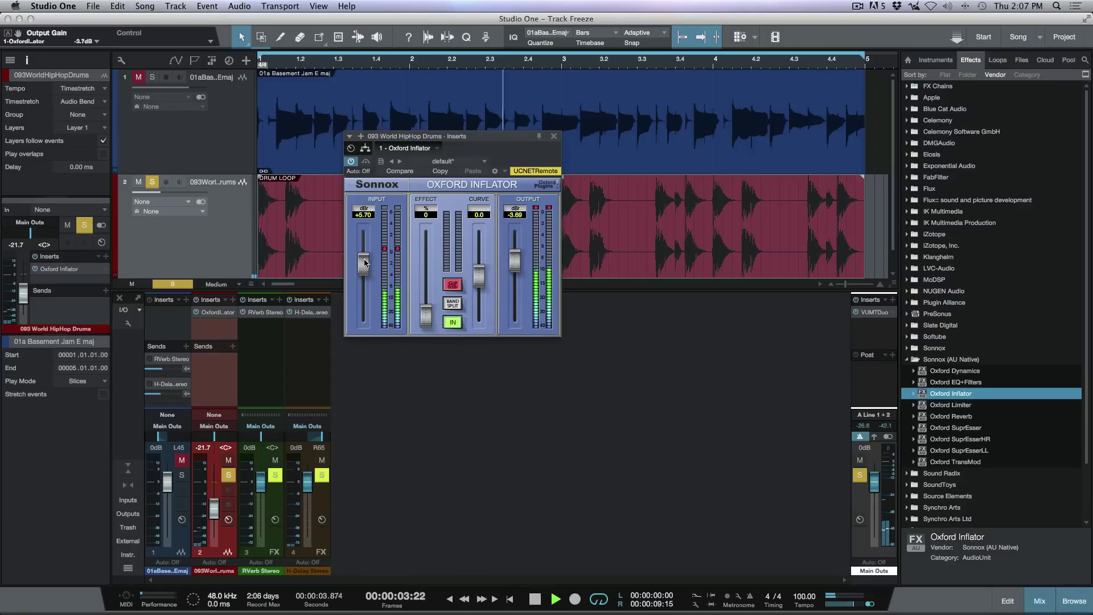
pyautogui.click(452, 303)
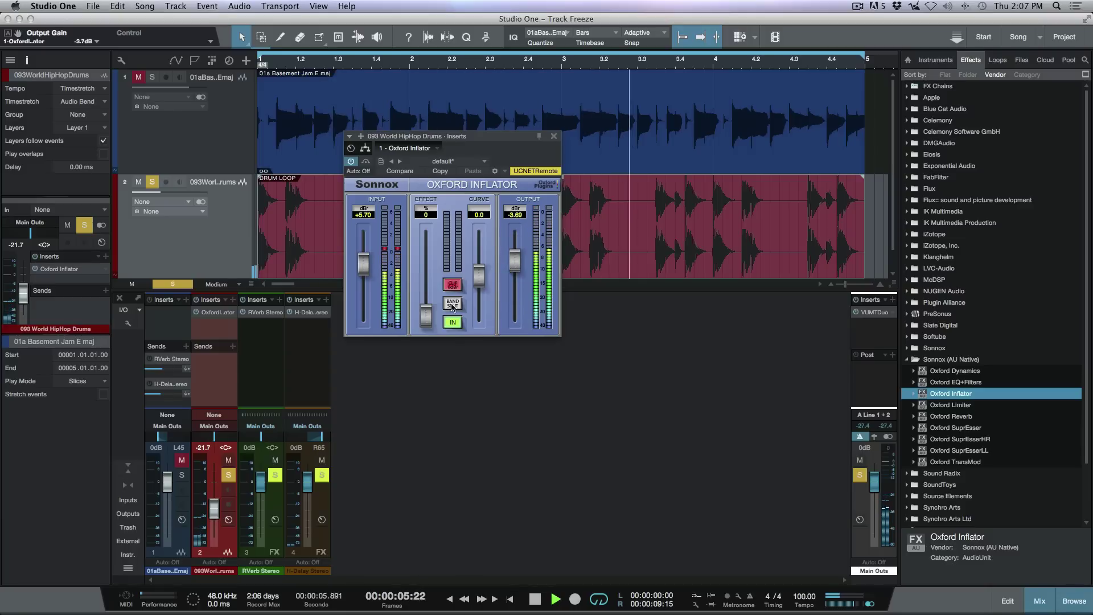
pyautogui.click(453, 284)
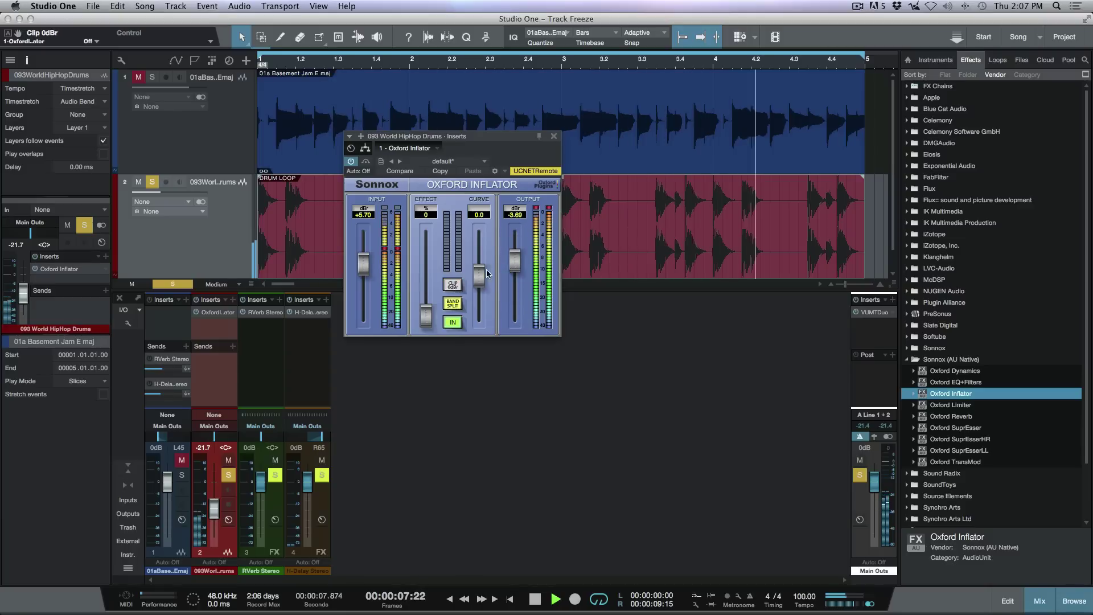
pyautogui.moveTo(512, 265); pyautogui.dragTo(513, 288)
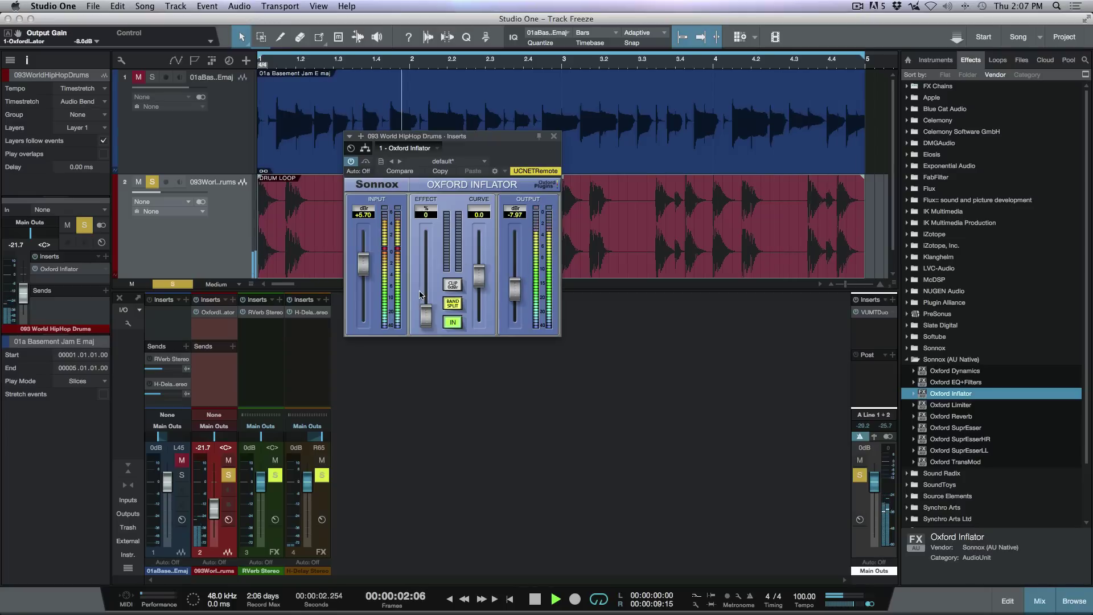
pyautogui.moveTo(428, 313); pyautogui.dragTo(432, 285)
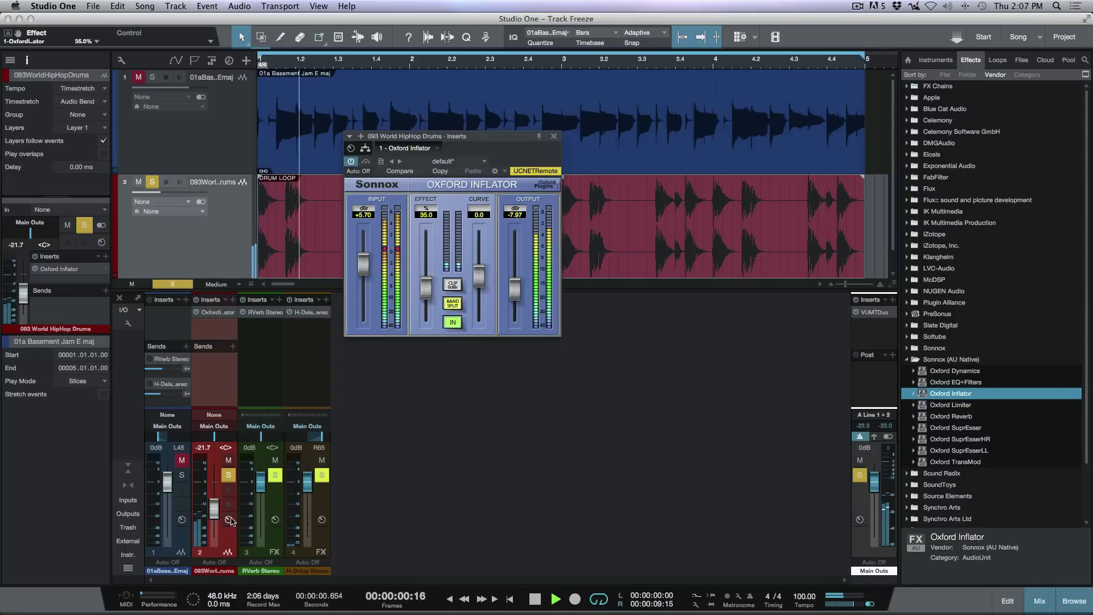
pyautogui.moveTo(215, 517); pyautogui.dragTo(215, 509)
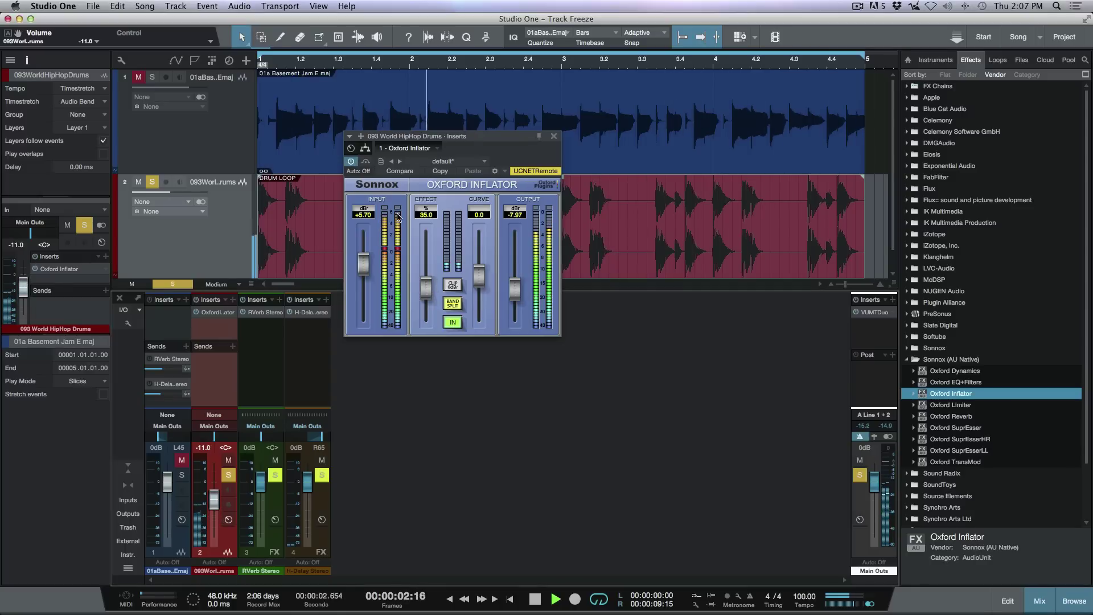
pyautogui.click(351, 162)
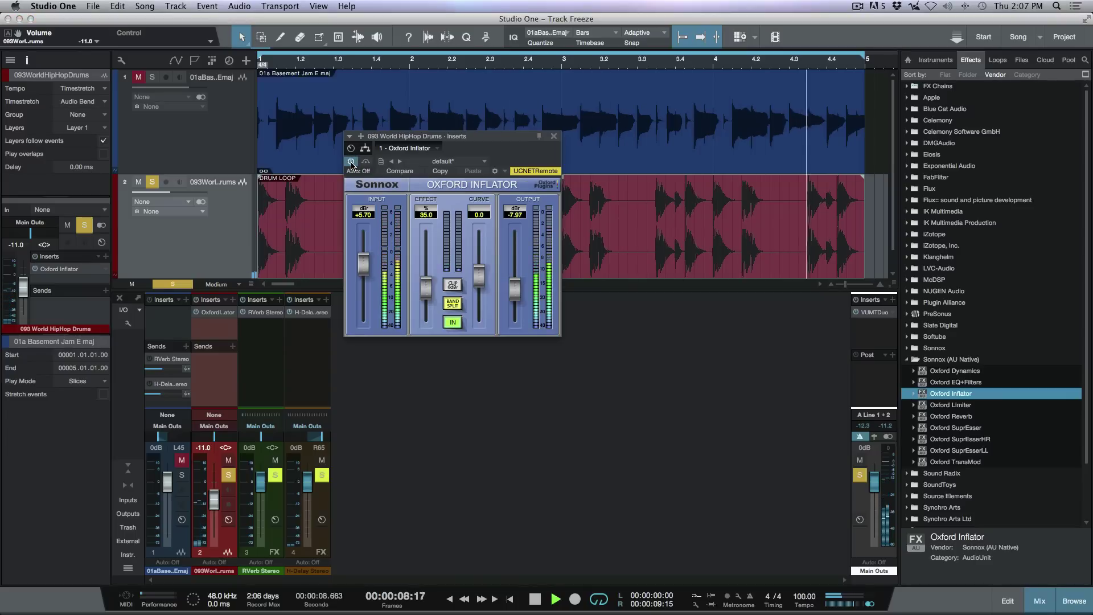
# Step: Stop playback and close the Oxford Inflator plug-in window
pyautogui.press('space')
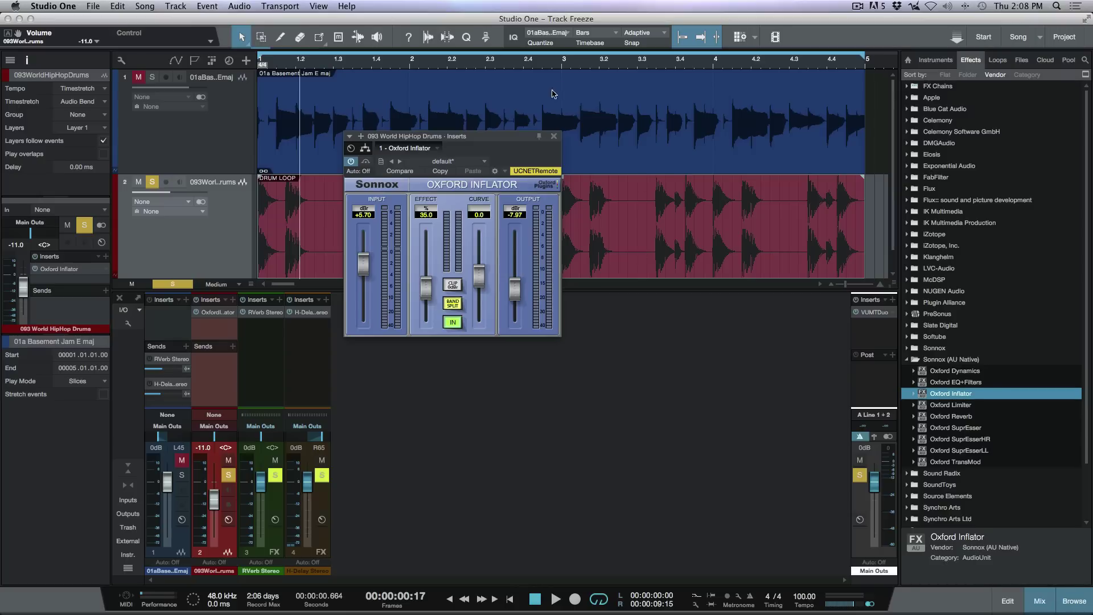
pyautogui.click(554, 137)
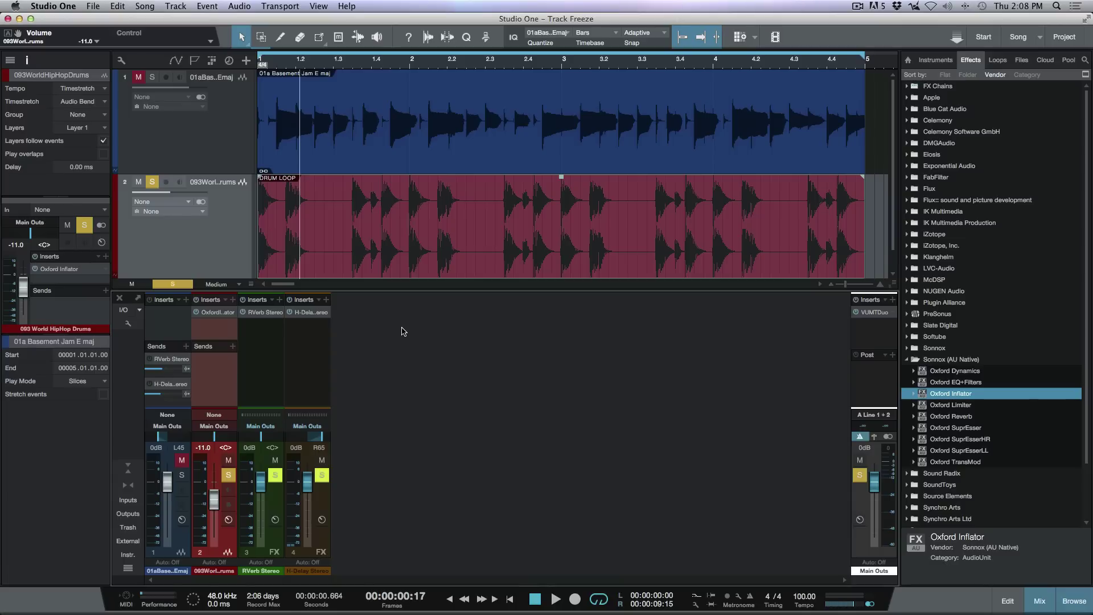
# Step: Transform the drum track to rendered audio with Auto Tail unchecked for a fixed tail
pyautogui.rightClick(229, 246)
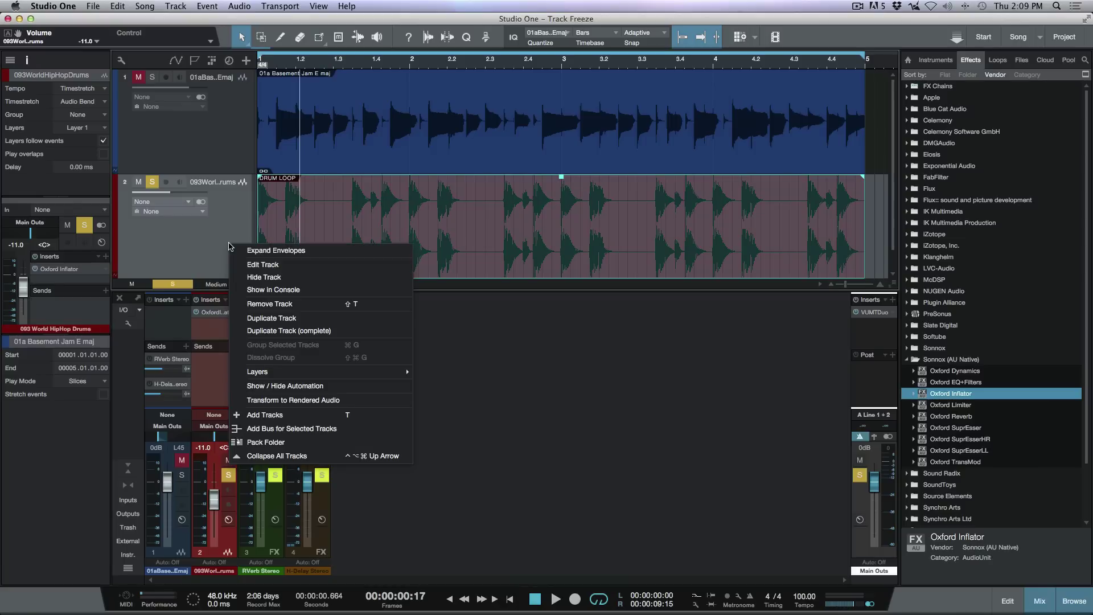
pyautogui.click(296, 402)
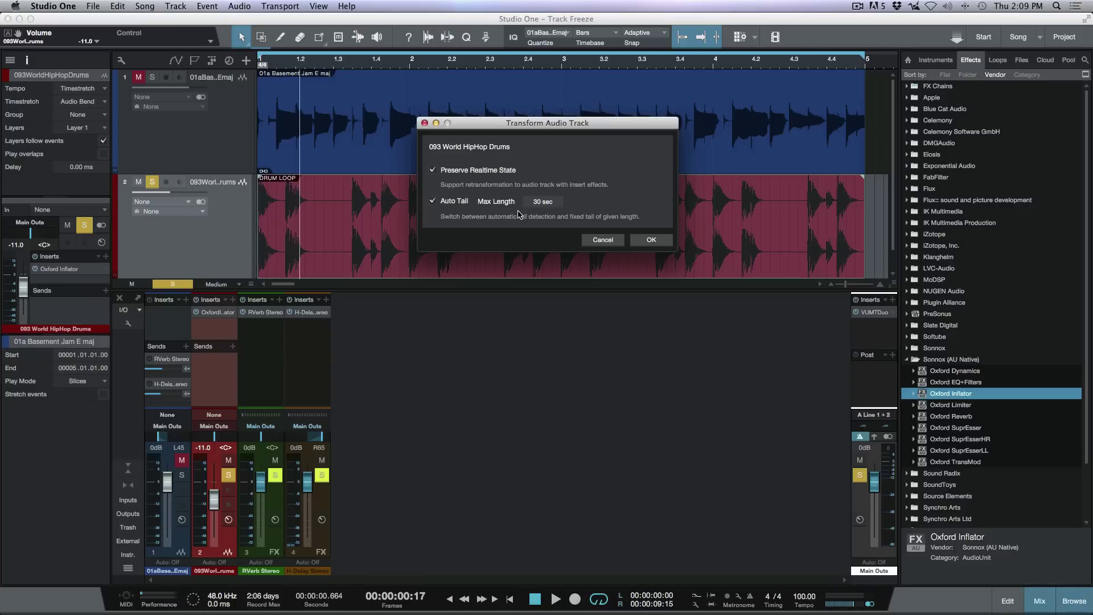
pyautogui.click(433, 201)
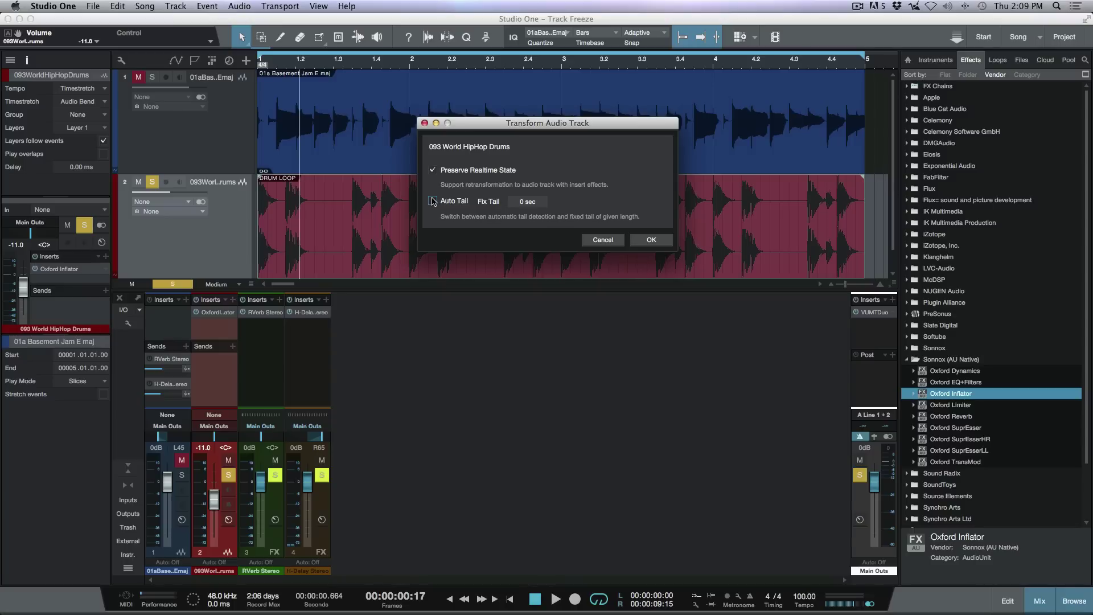
pyautogui.click(651, 241)
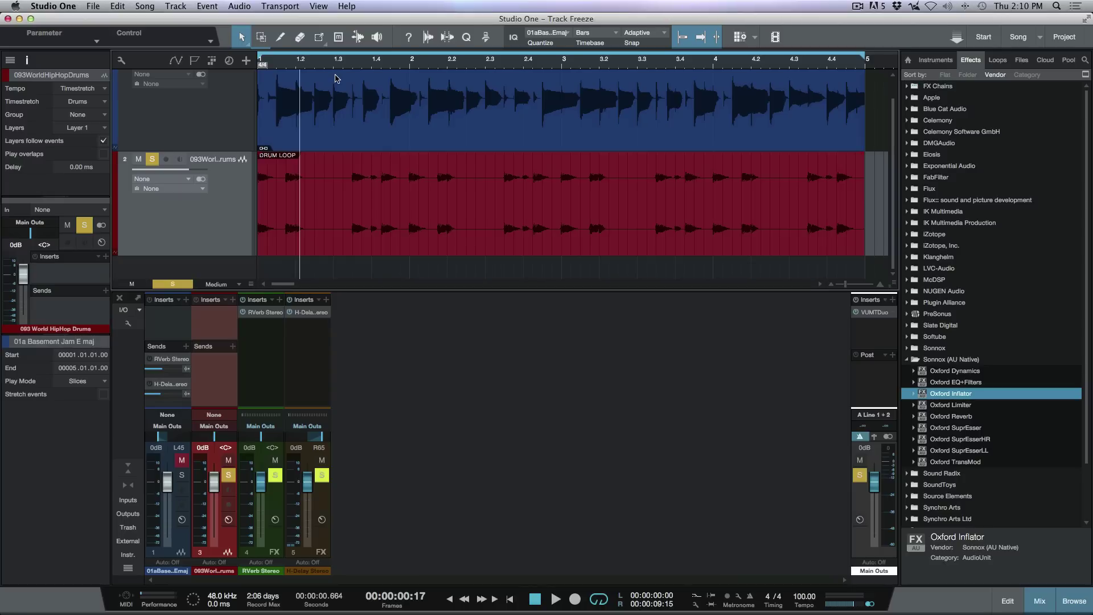
# Step: Play the rendered drum track from bar 1.3, stop it, and reduce the track heights
pyautogui.click(356, 66)
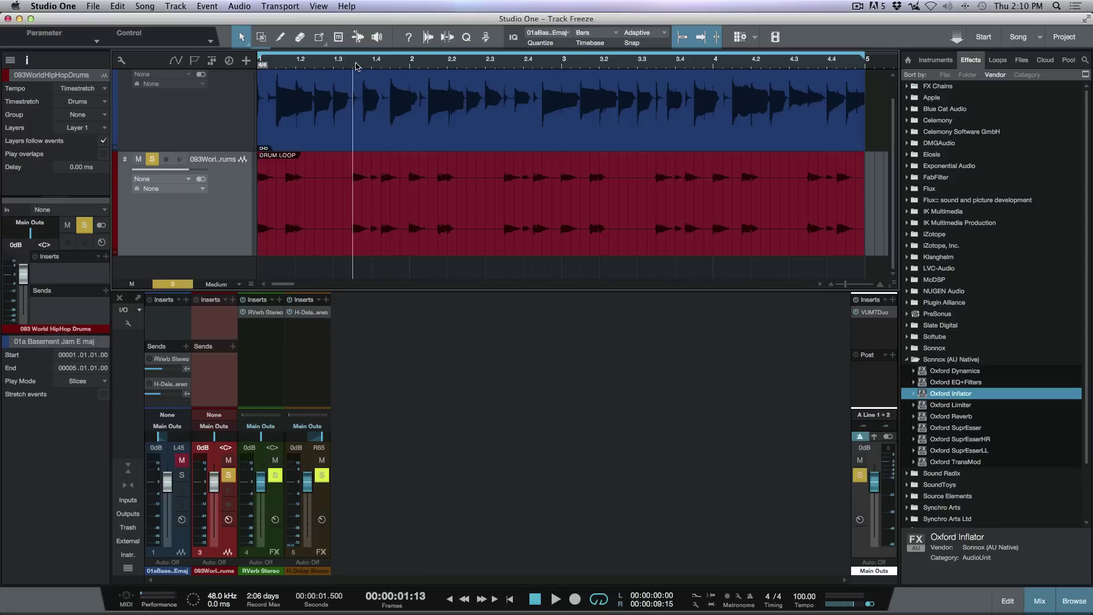
pyautogui.press('space')
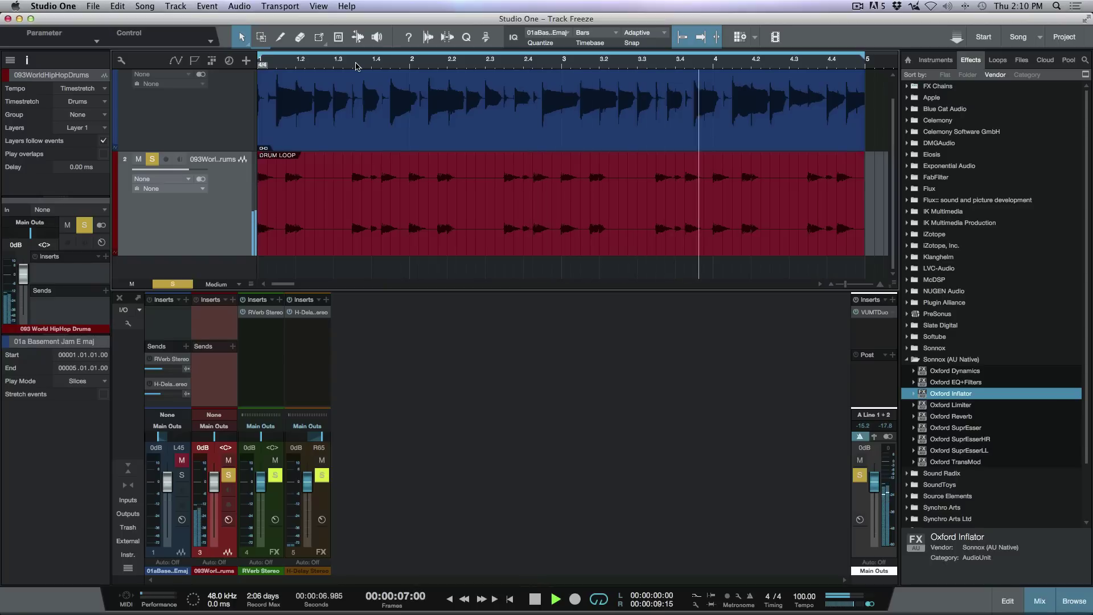
pyautogui.press('space')
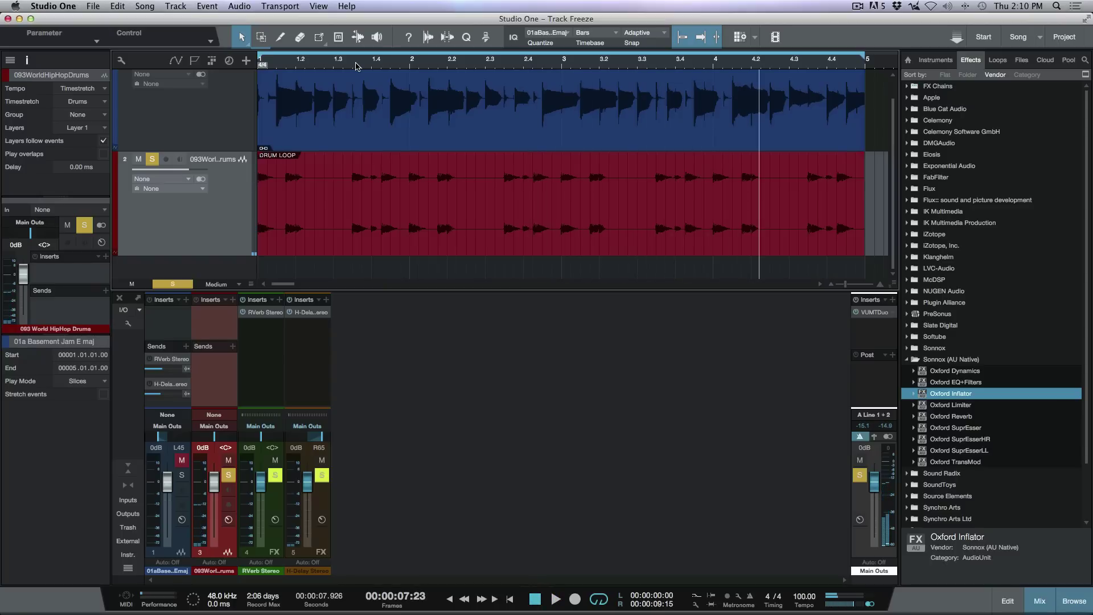
pyautogui.scroll(1, 356, 66)
pyautogui.scroll(-2, 356, 66)
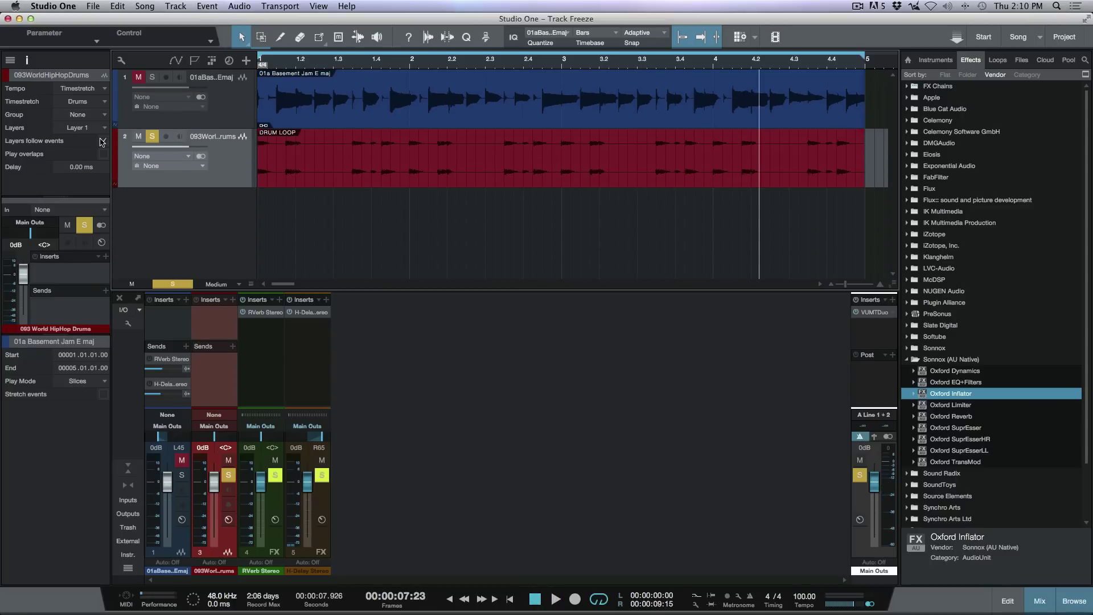
# Step: Add mono Track 3 and stereo Track 4, set tracks to Normal height, and return to song start
pyautogui.rightClick(179, 212)
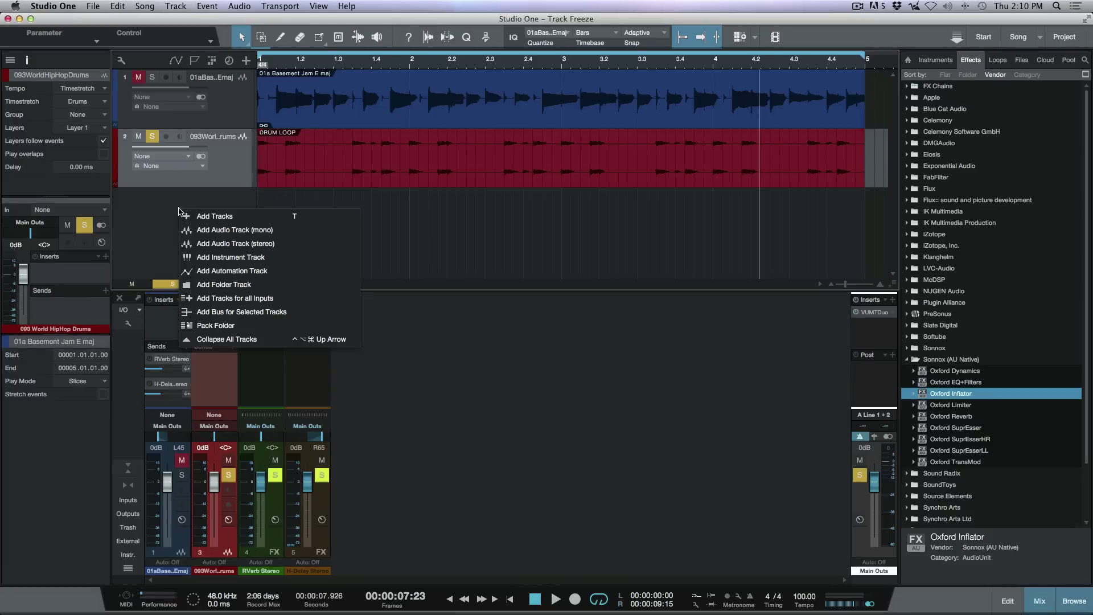
pyautogui.click(234, 231)
pyautogui.rightClick(238, 256)
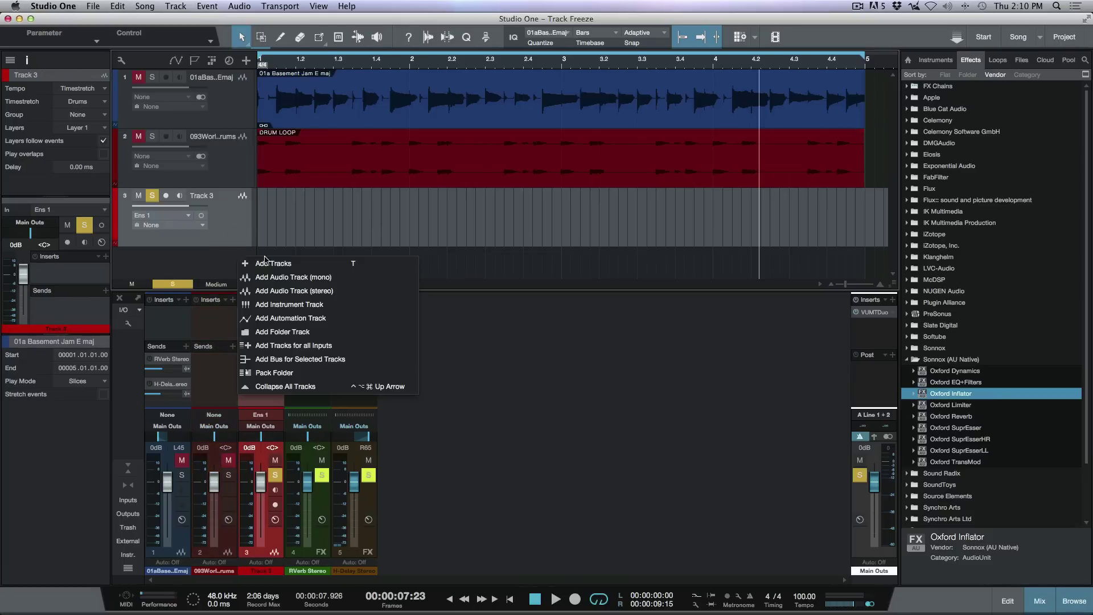
pyautogui.click(293, 291)
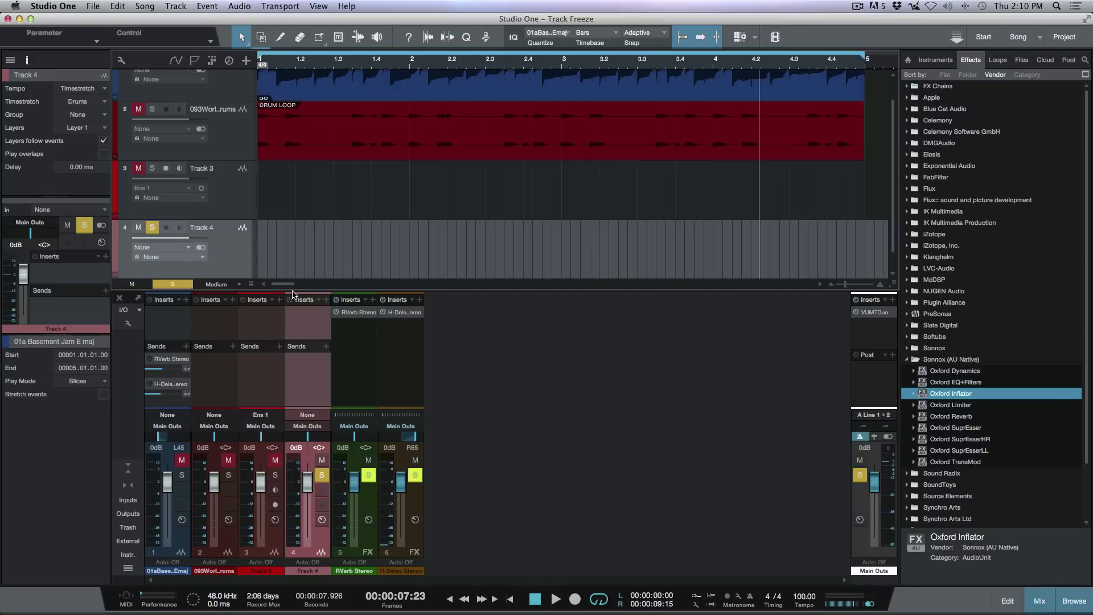
pyautogui.hotkey('alt', 'w')
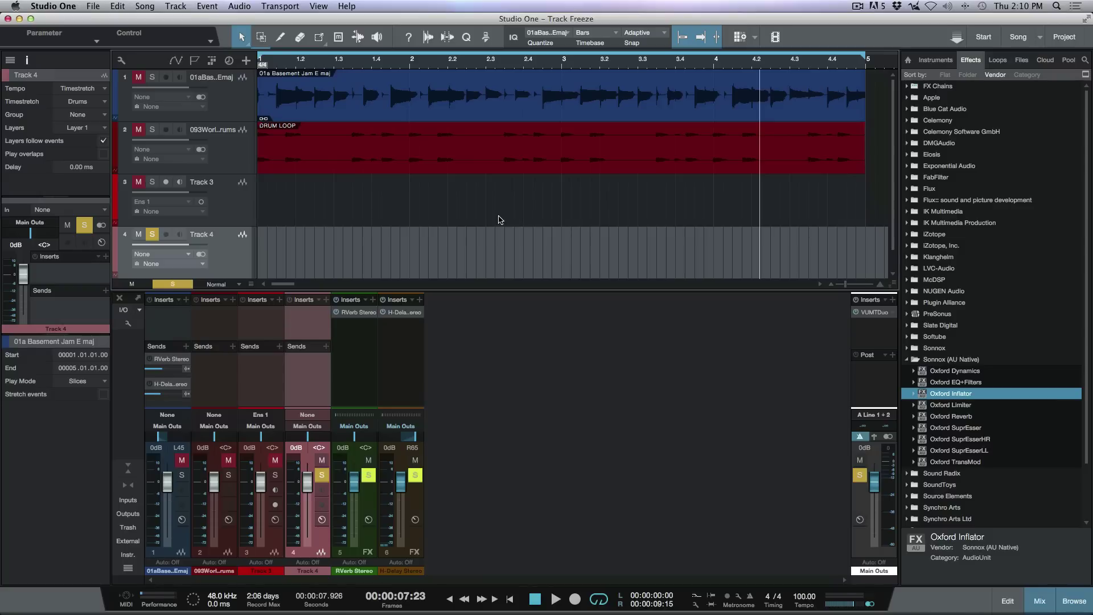
pyautogui.press(',')
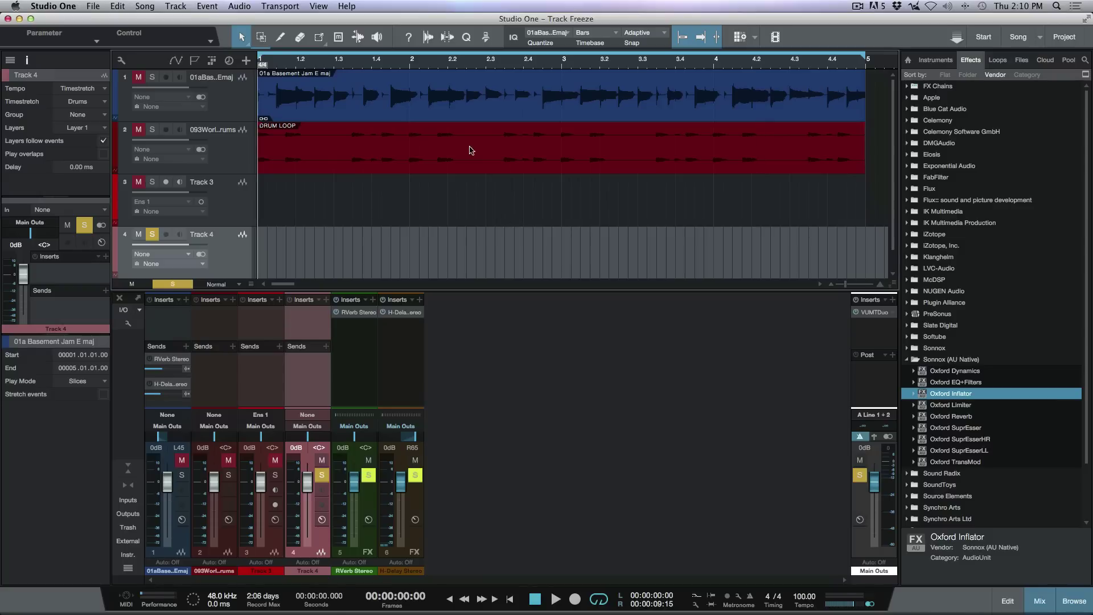
# Step: Transform the drum track back to realtime audio and open its restored Oxford Inflator editor
pyautogui.click(231, 160)
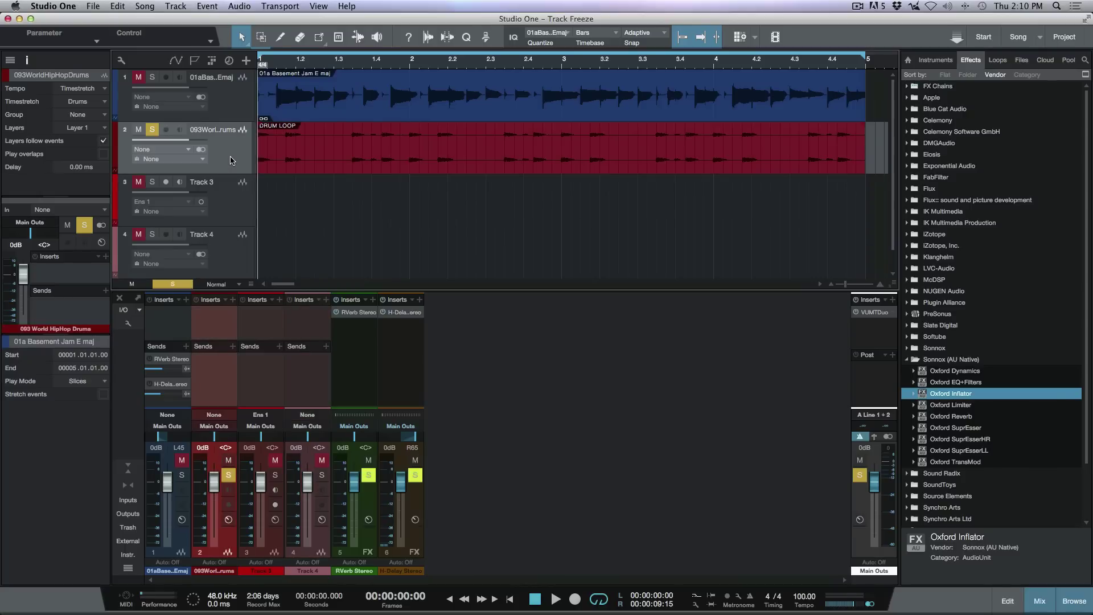
pyautogui.rightClick(231, 160)
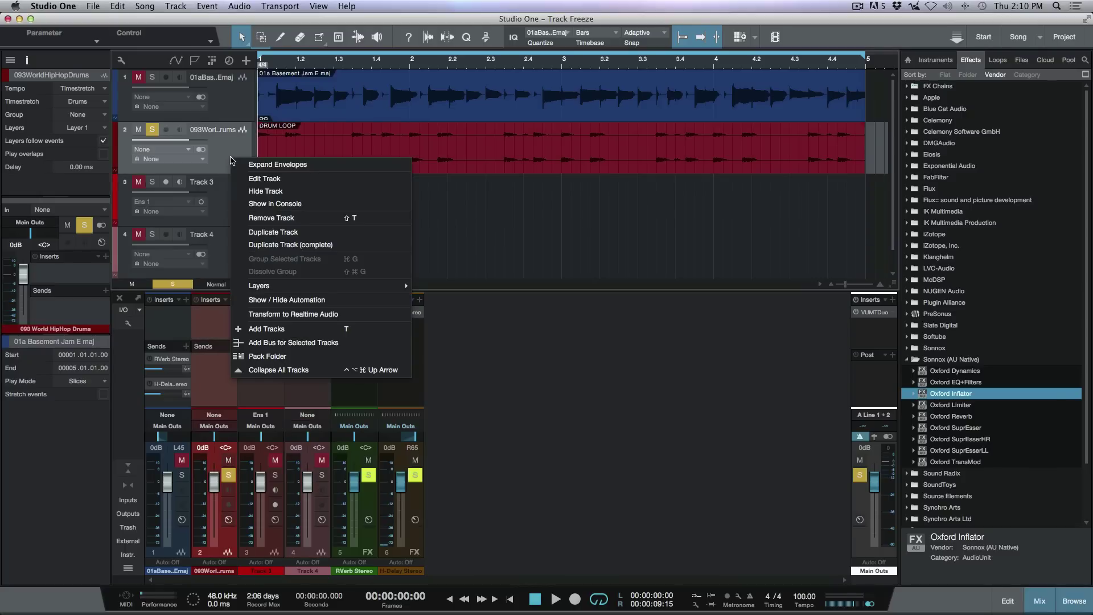
pyautogui.click(285, 318)
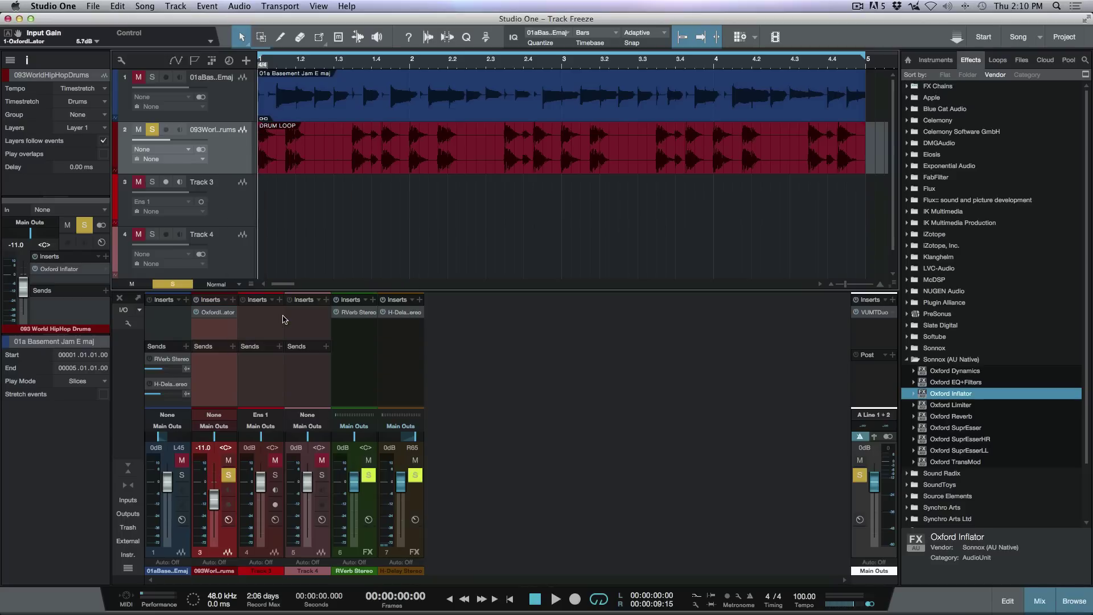
pyautogui.click(211, 313)
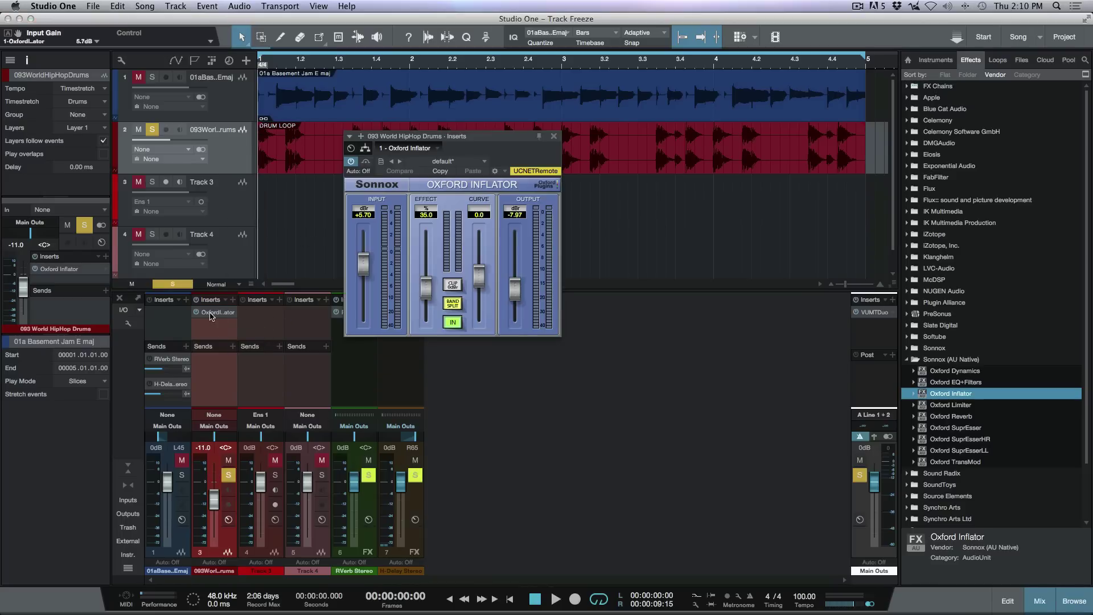